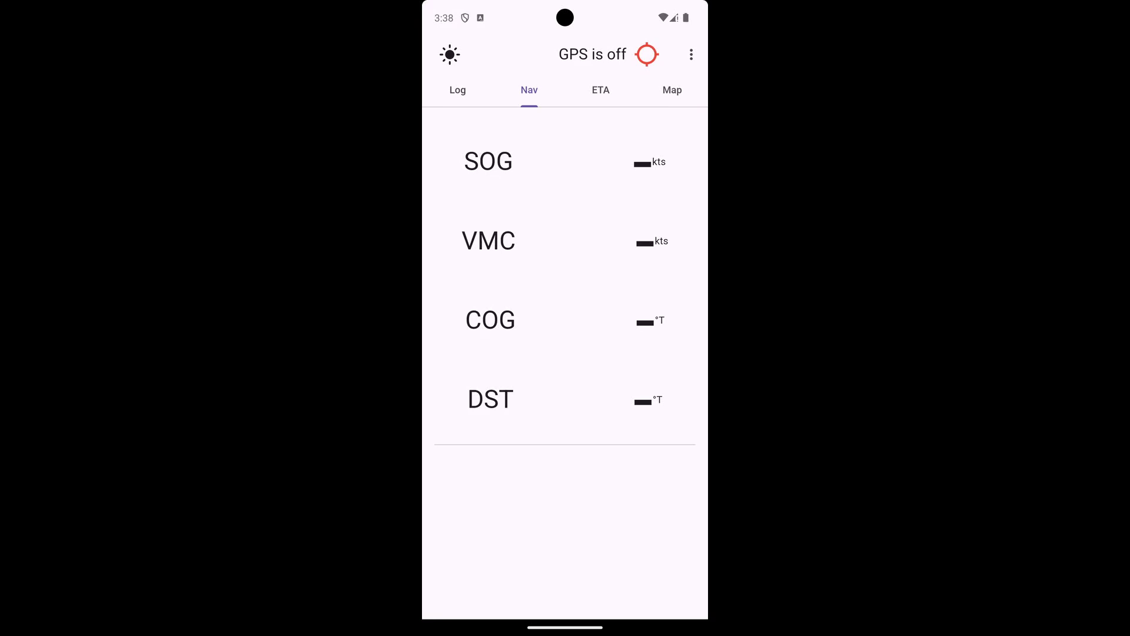
Turn GPS on and place the map's VMC destination just off northwest Spain
click(647, 55)
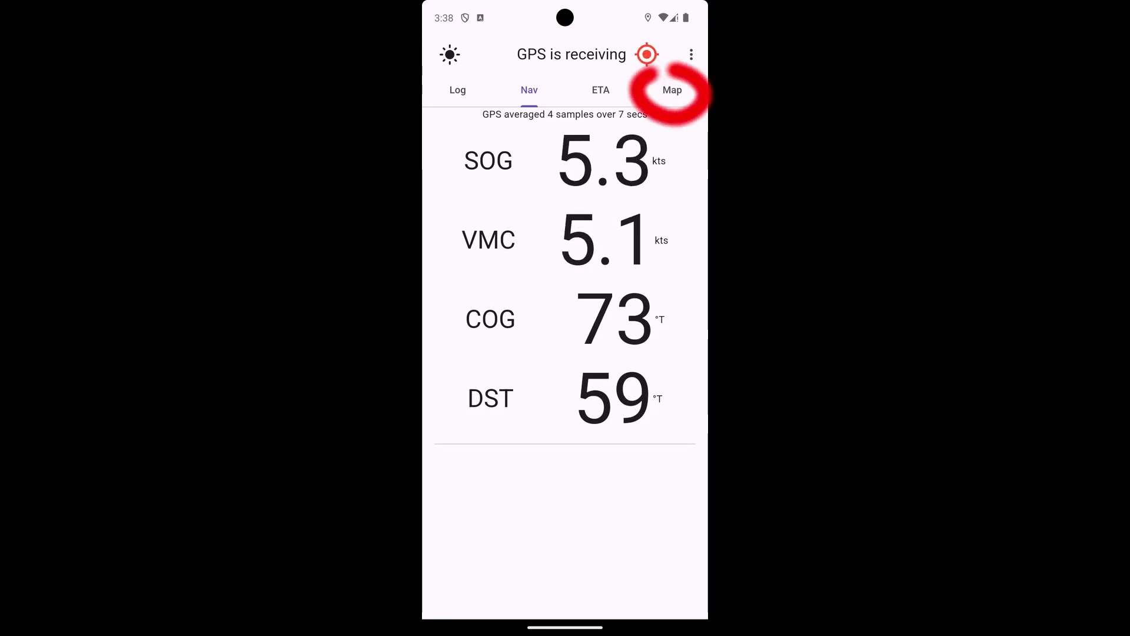
click(672, 90)
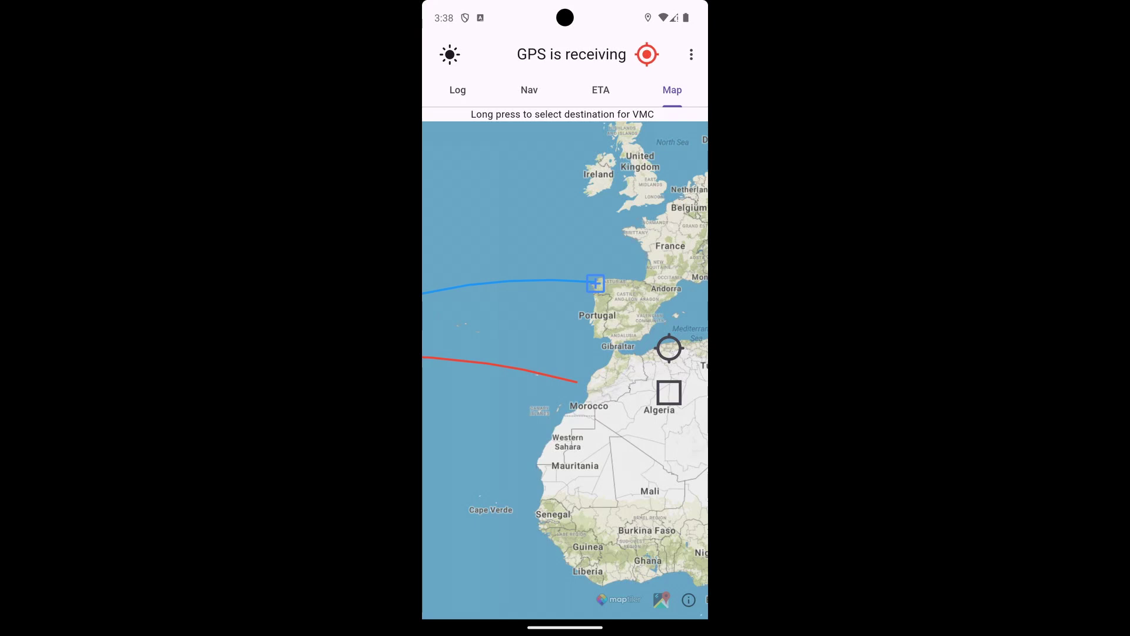
click(618, 196)
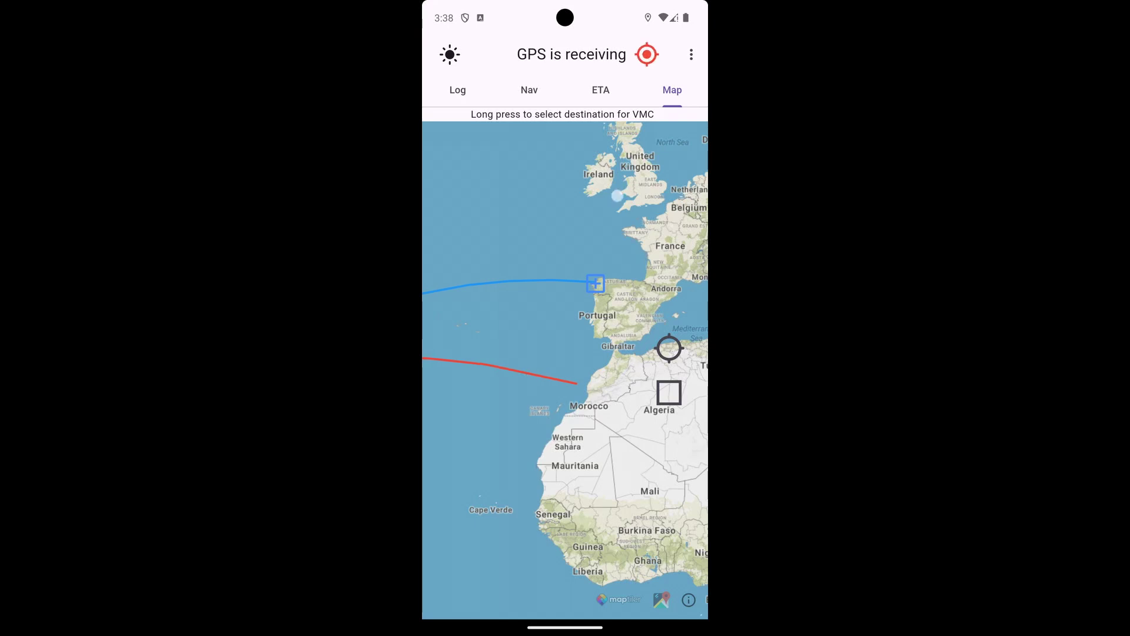
click(580, 279)
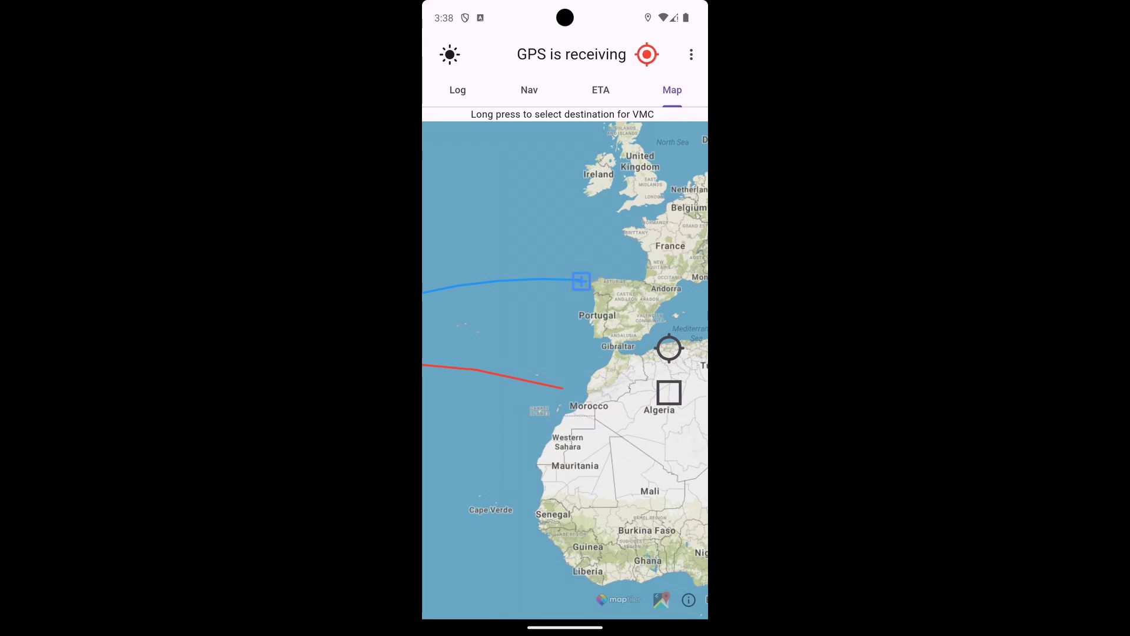
Watch the Nav readouts update to 5.2 kn SOG, 4.9 kn VMC, course 77°, bearing 59°
click(529, 90)
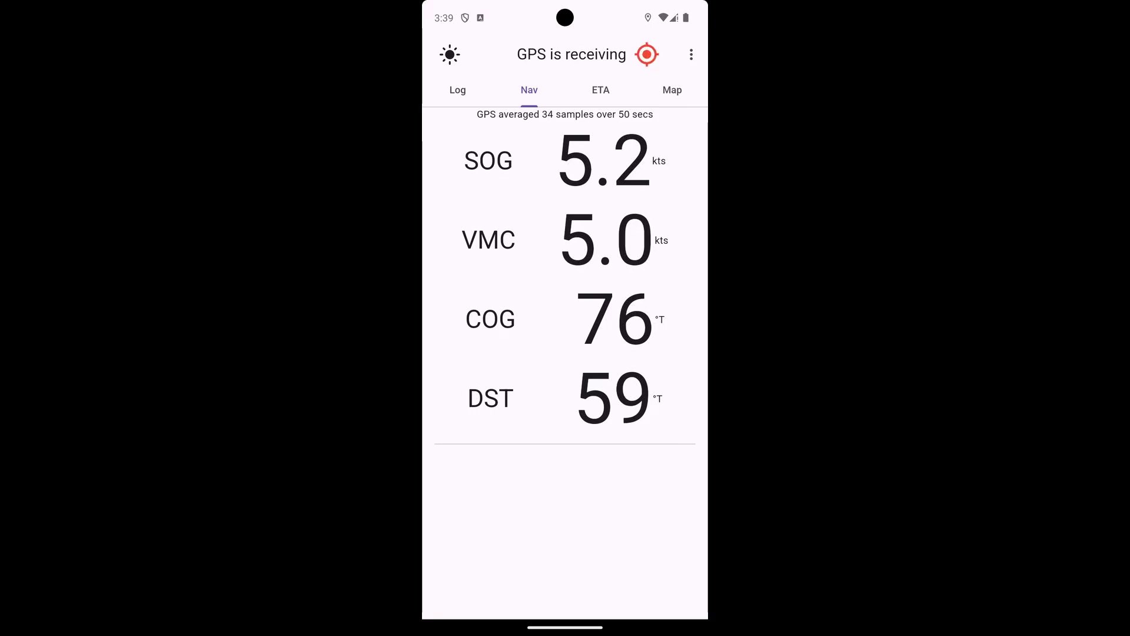
click(500, 166)
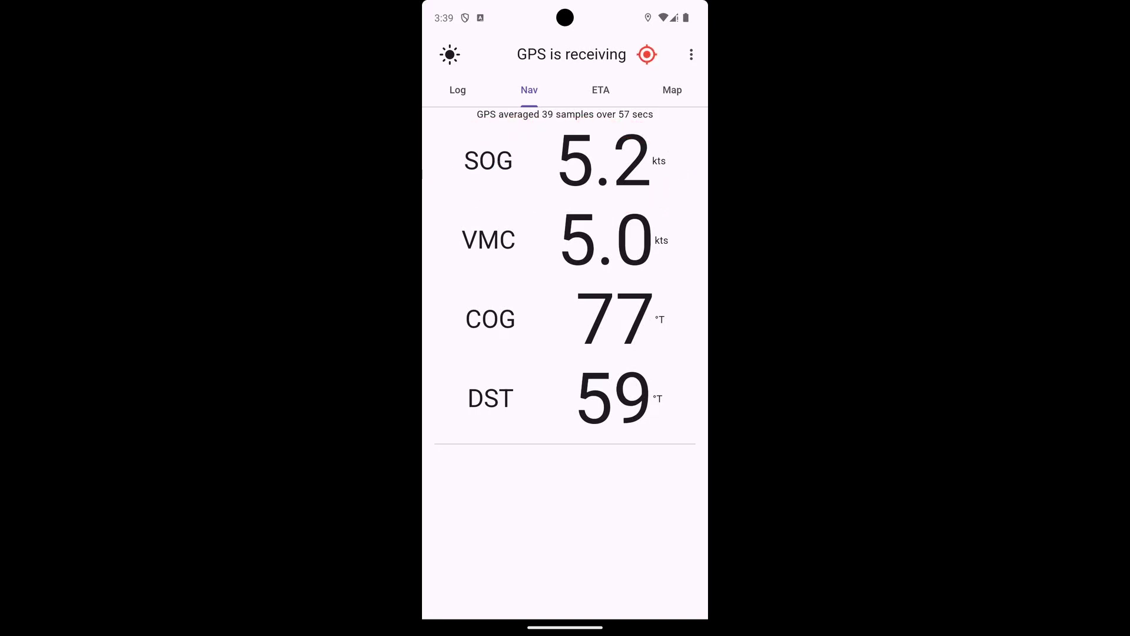
click(498, 242)
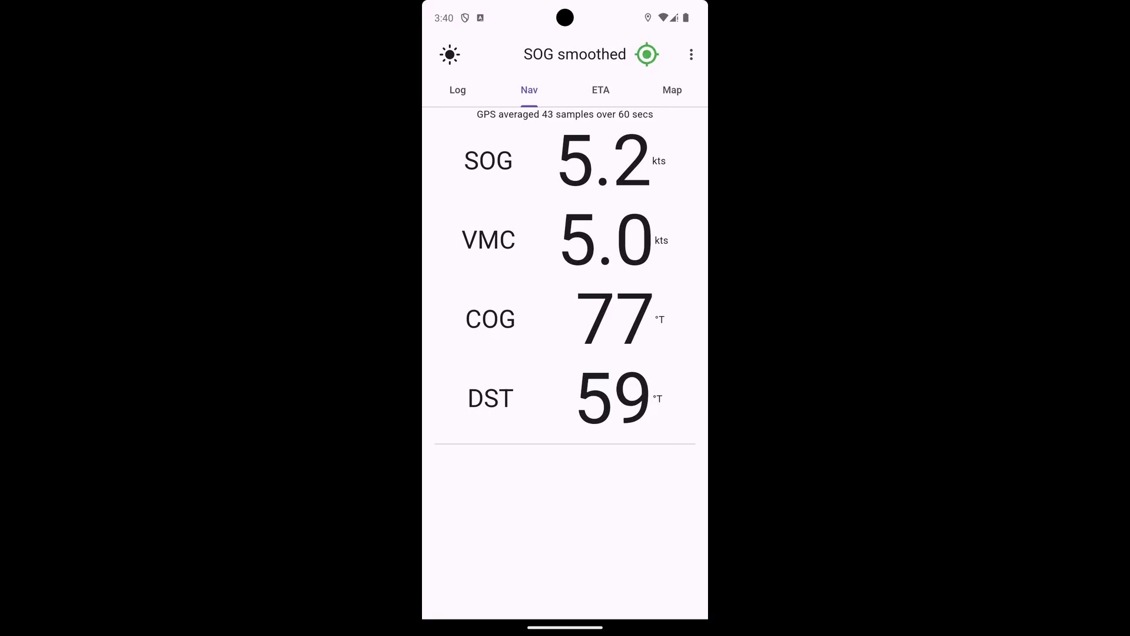
click(499, 240)
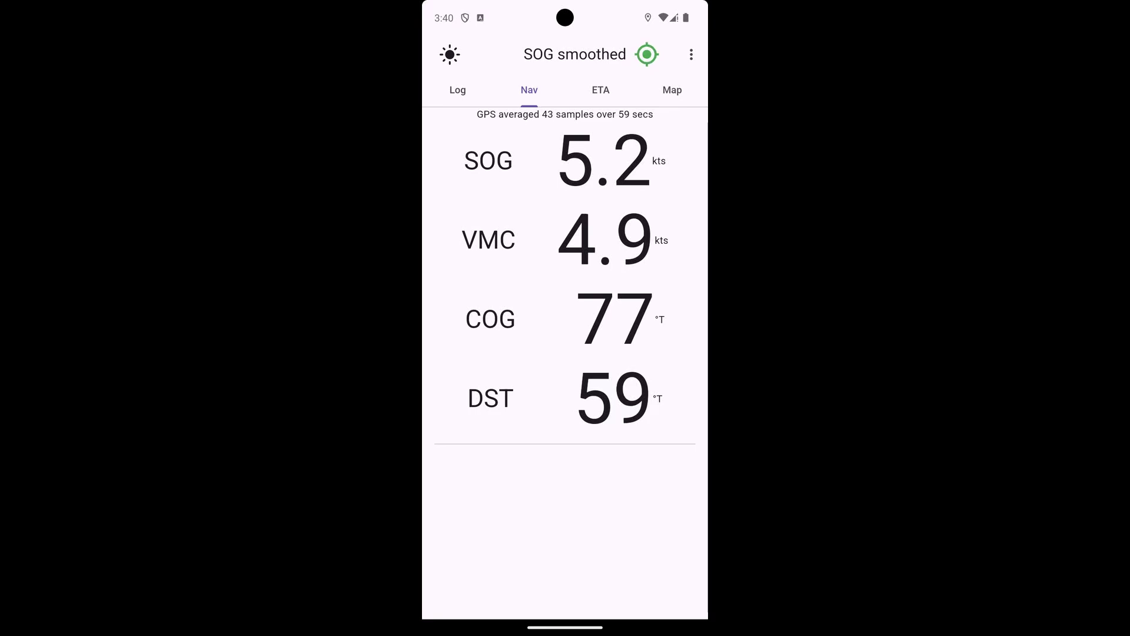
Scroll through the passage log's position entries (14.0 nm over 2 h 40 min), then return to top
click(458, 90)
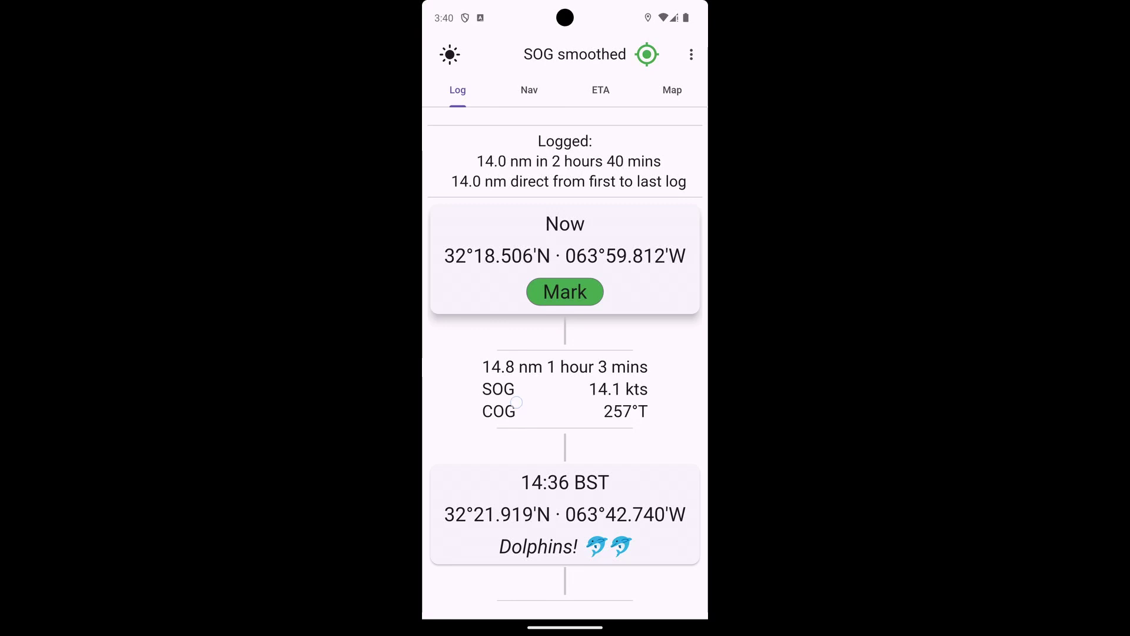
drag(516, 393, 517, 369)
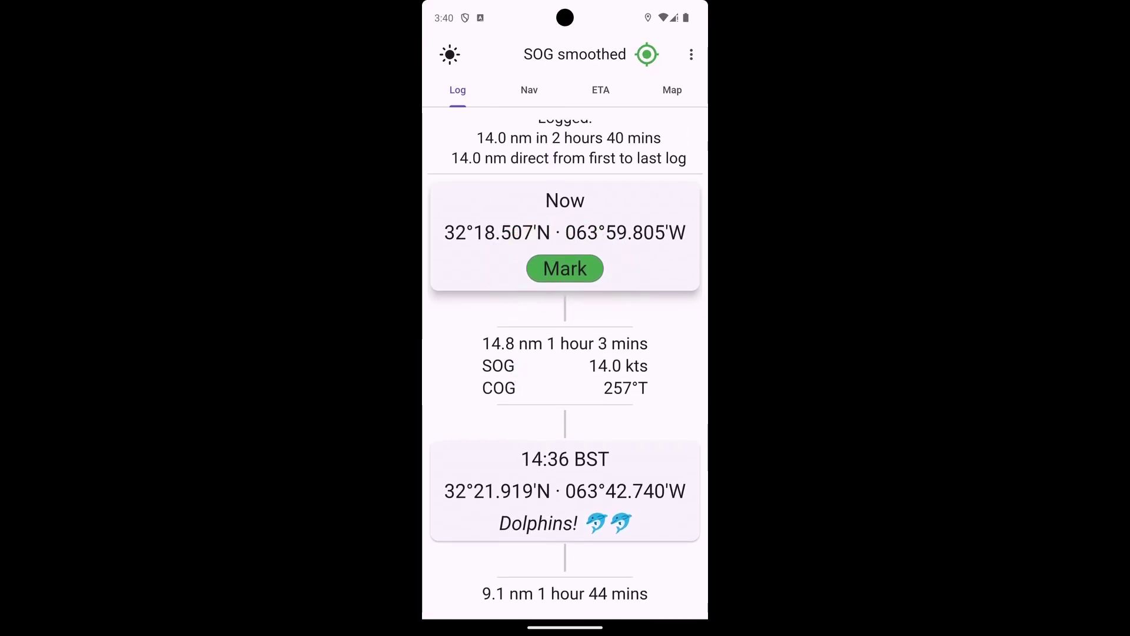
drag(509, 353, 509, 199)
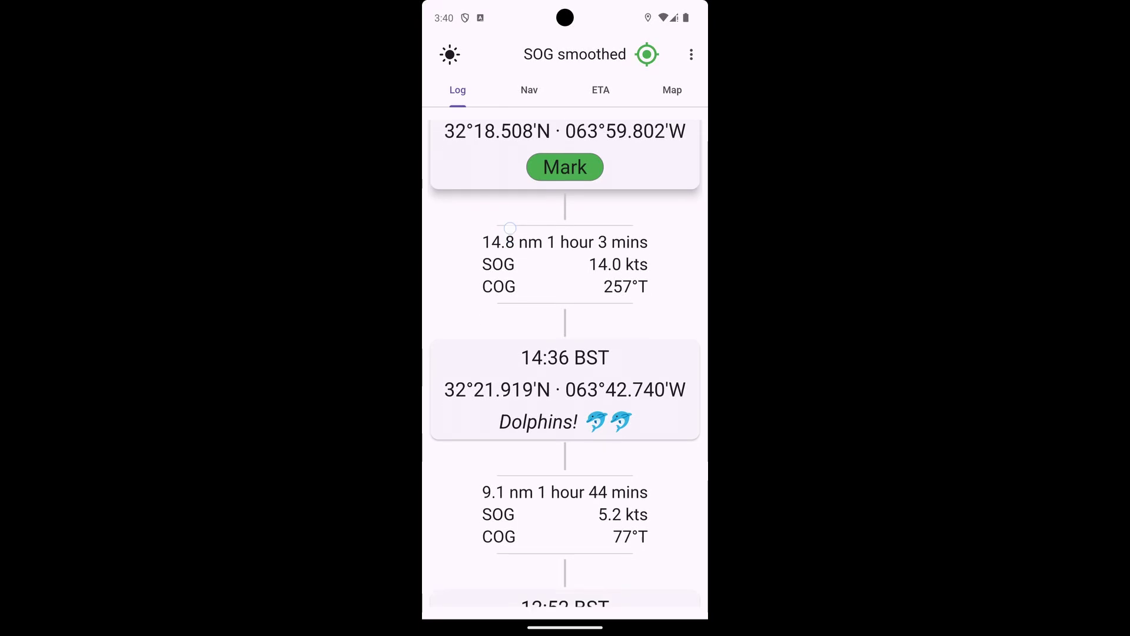
drag(565, 412, 566, 326)
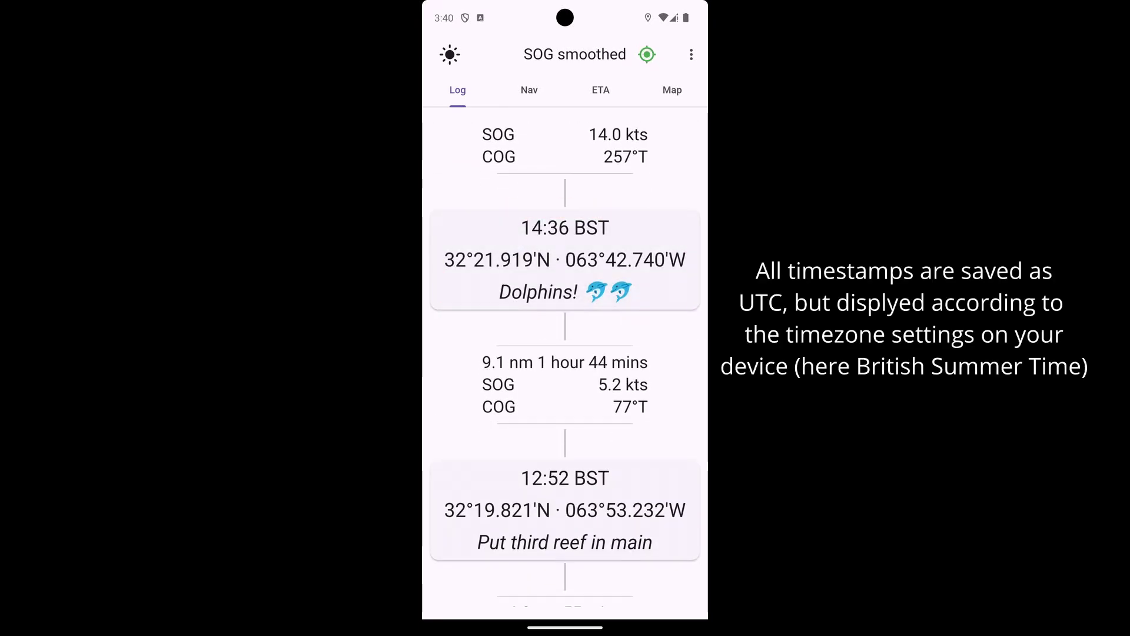
drag(565, 413, 565, 271)
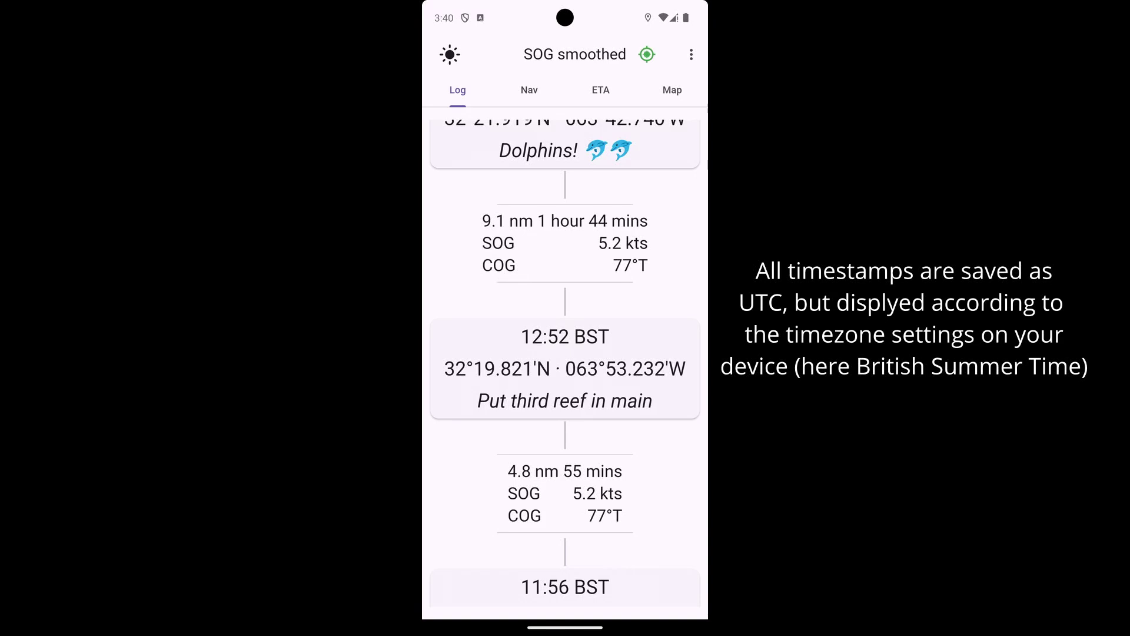
drag(489, 313, 490, 402)
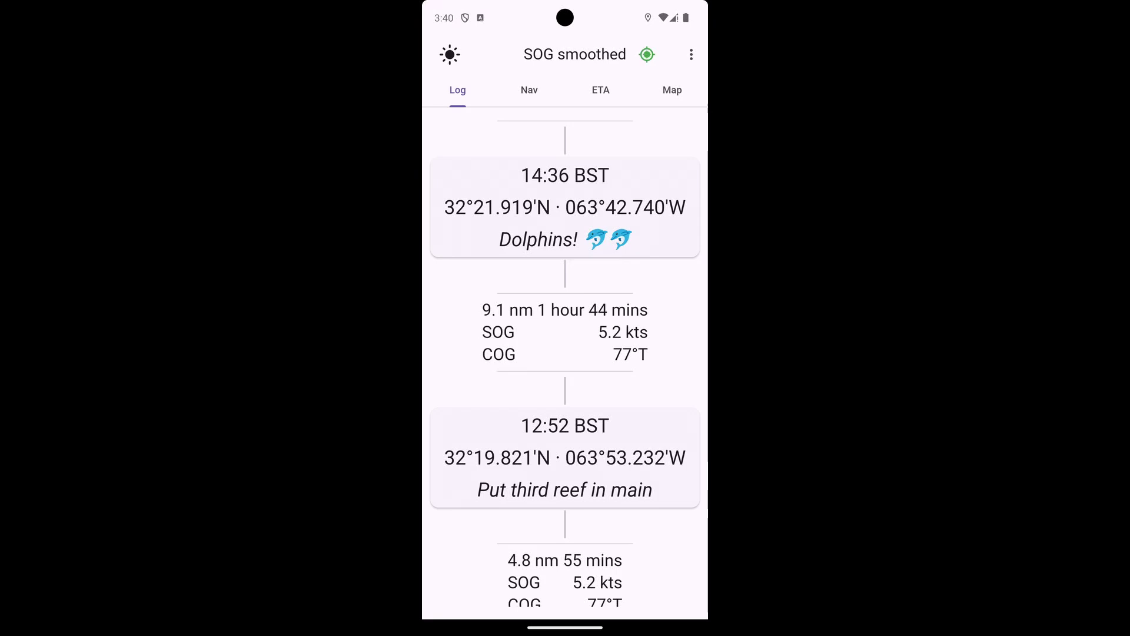
click(527, 314)
click(613, 331)
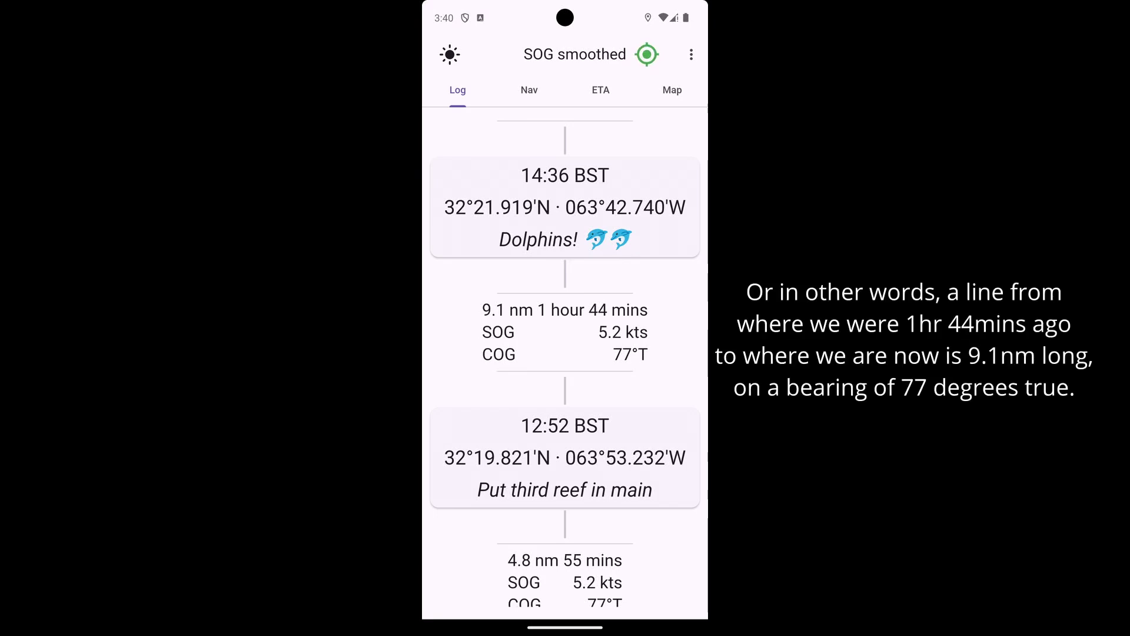
scroll(578, 306, up, 5)
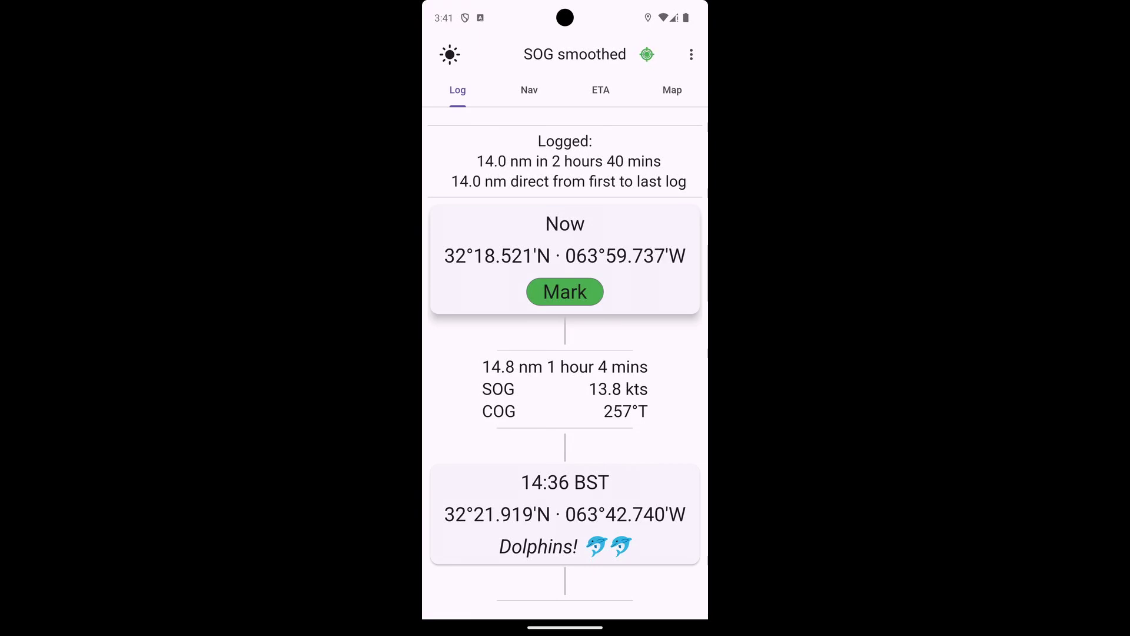
Show ETA estimates (2566 nm, about 21 days at VMC), trying dark mode then returning to light
click(601, 89)
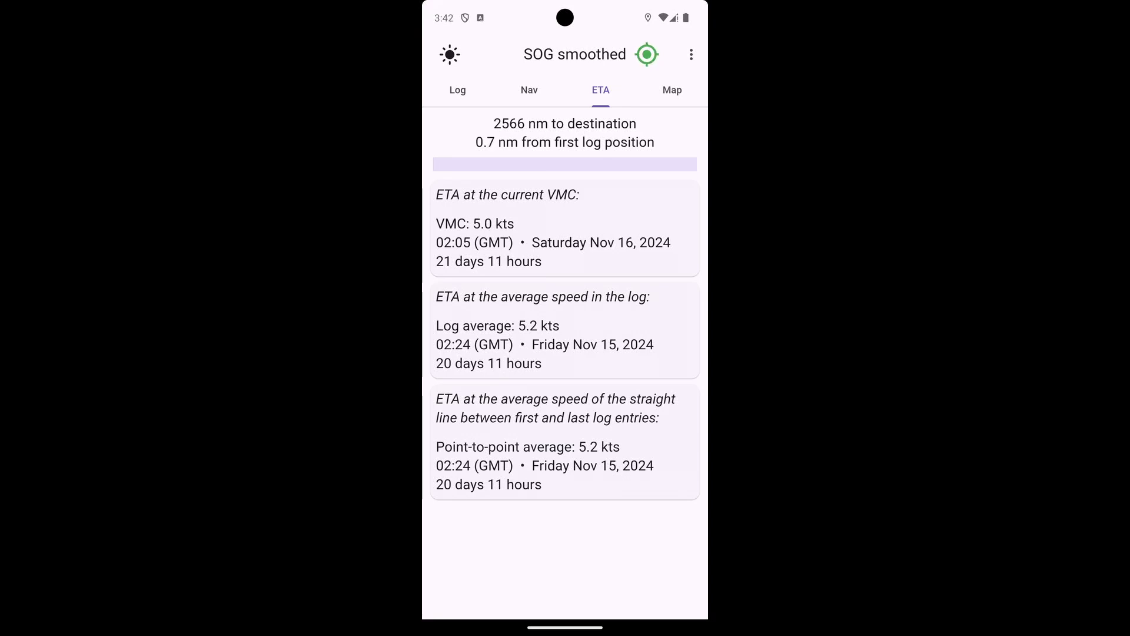
click(464, 54)
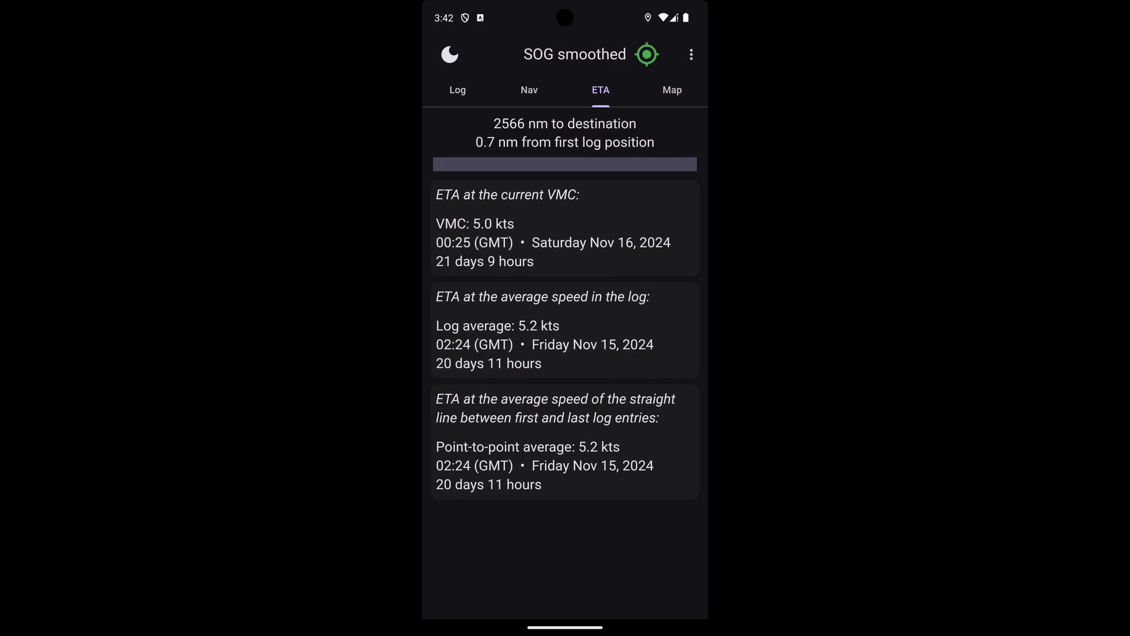
click(449, 54)
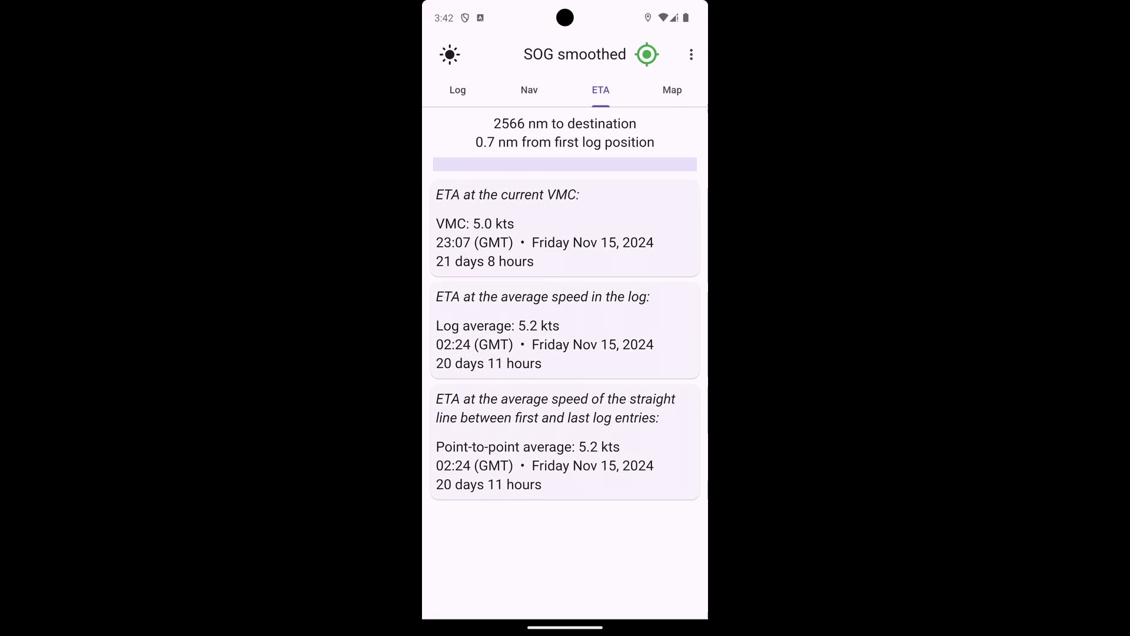
click(692, 54)
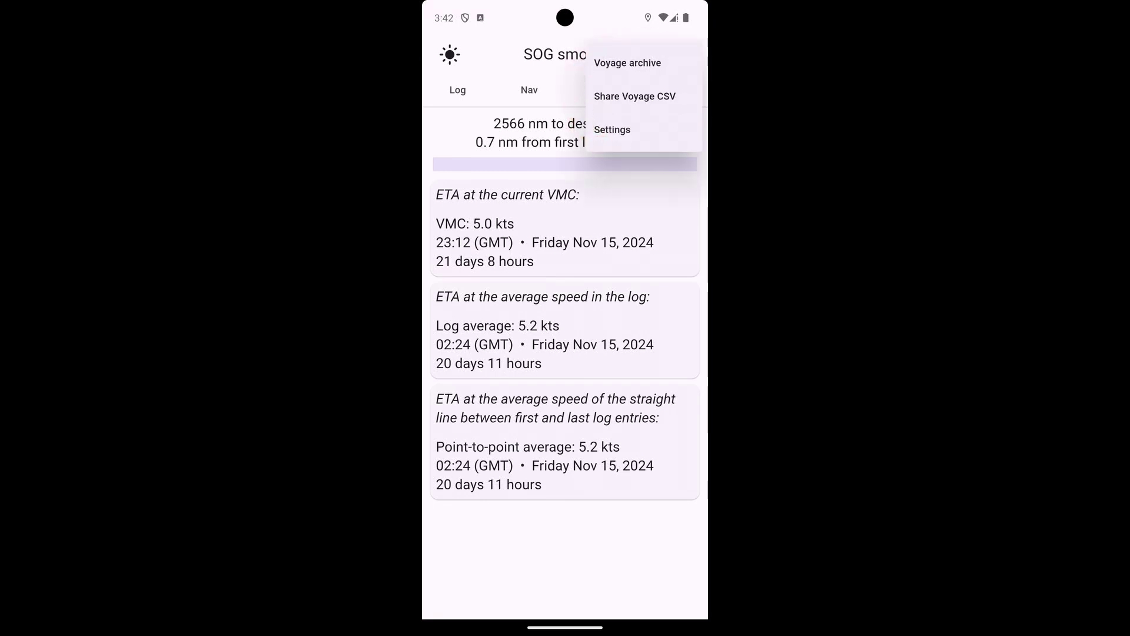
Browse the voyage archive, then start and cancel sharing the Bermuda voyage CSV
click(628, 63)
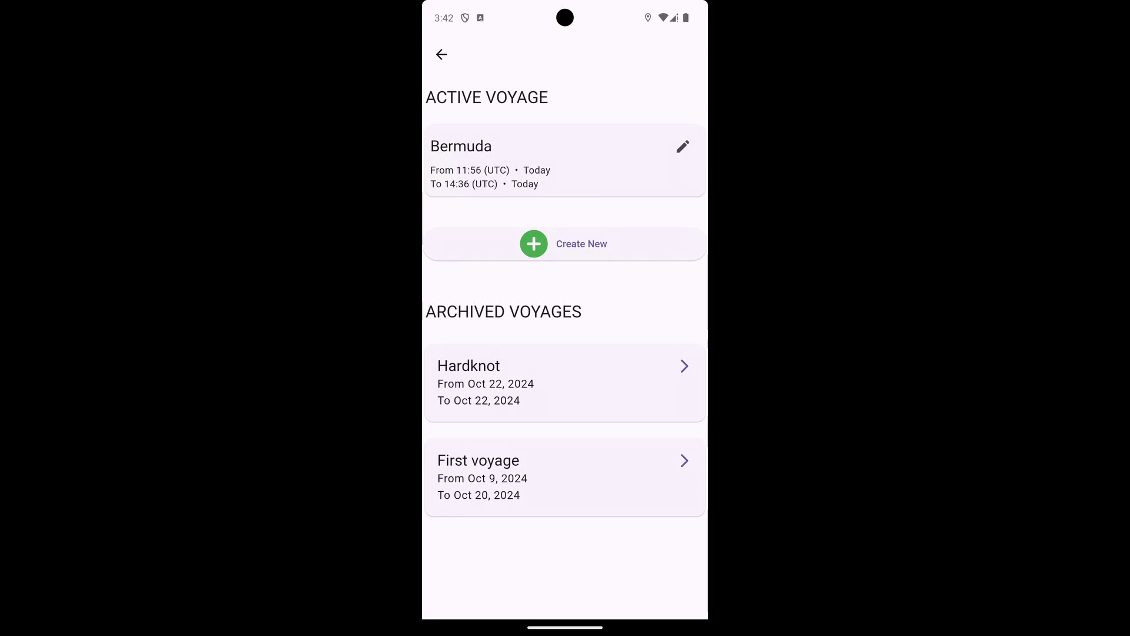
click(441, 54)
click(692, 54)
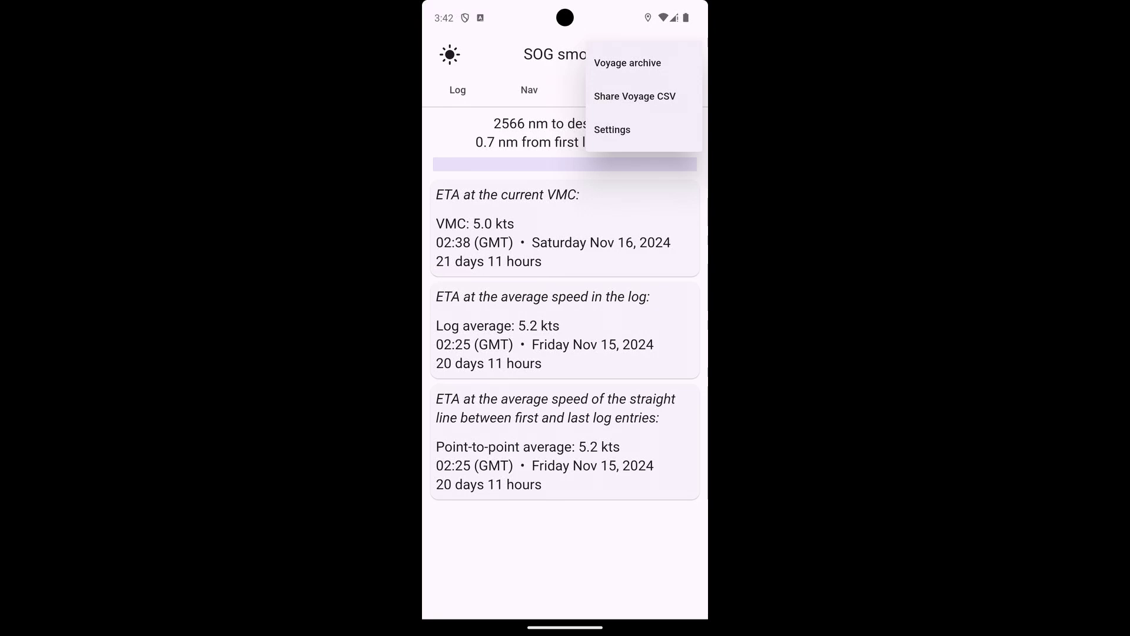
click(647, 96)
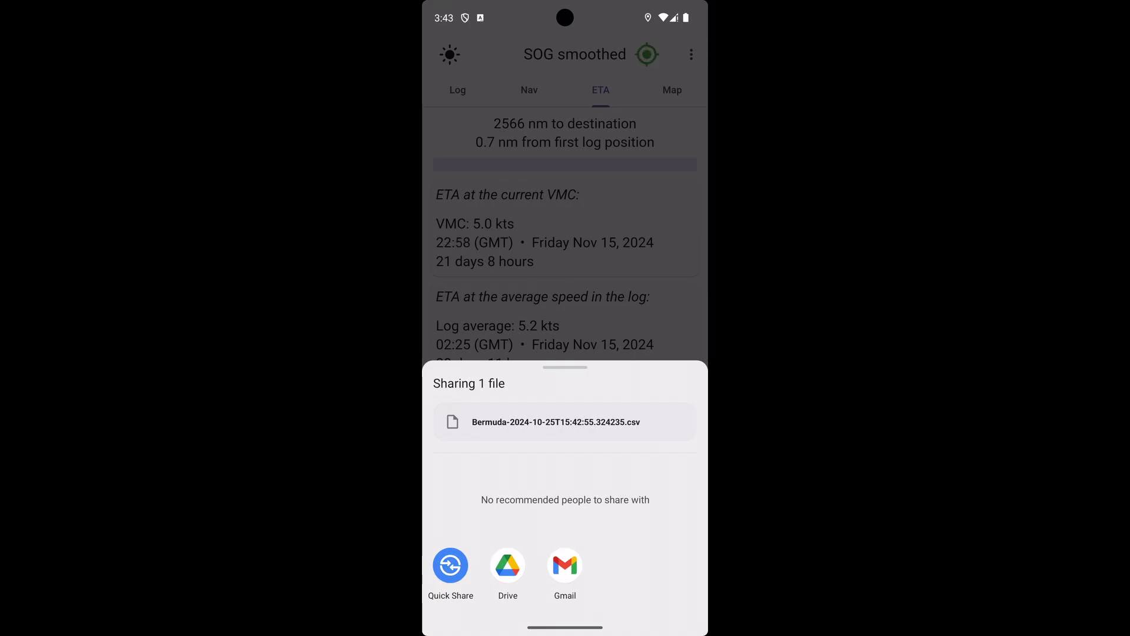
key(Escape)
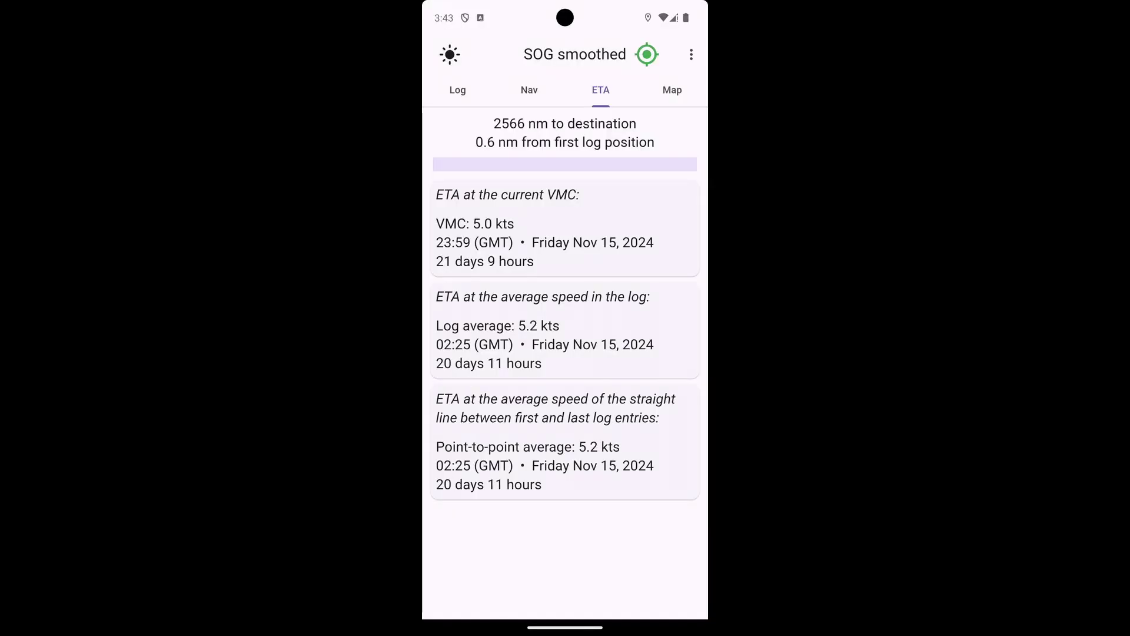
click(692, 54)
click(612, 129)
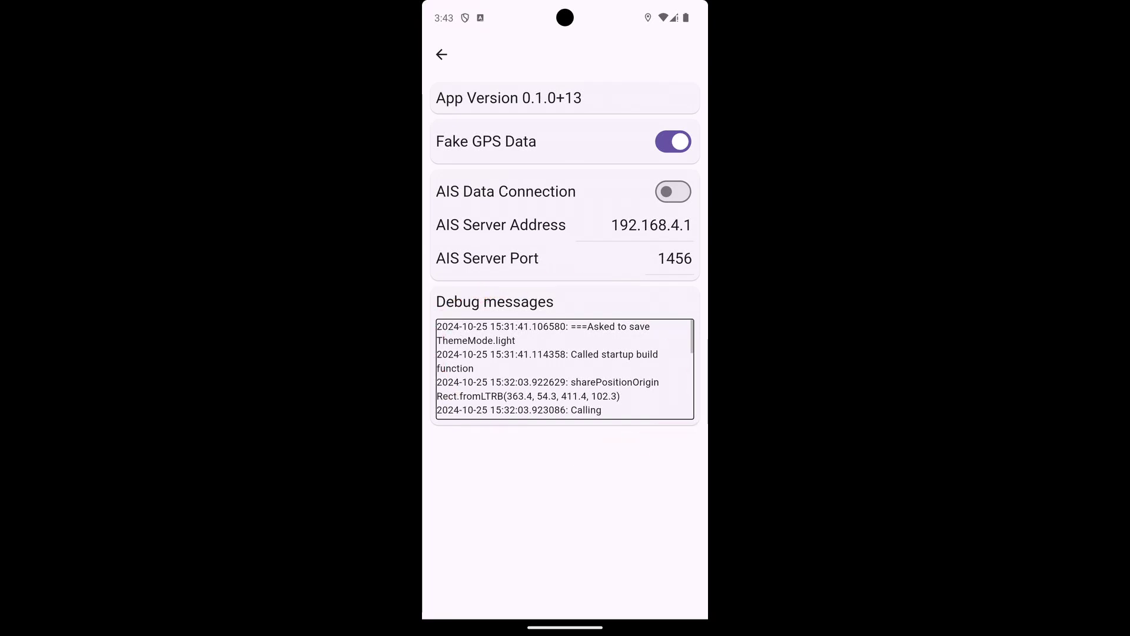
scroll(566, 369, down, 10)
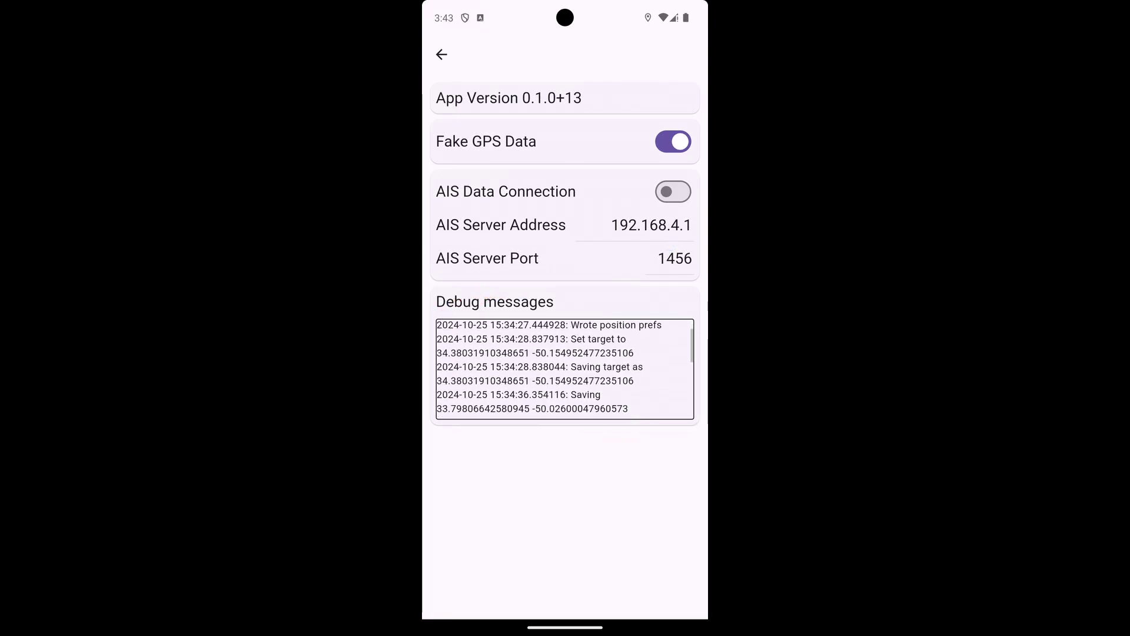
scroll(566, 369, down, 5)
scroll(565, 369, down, 5)
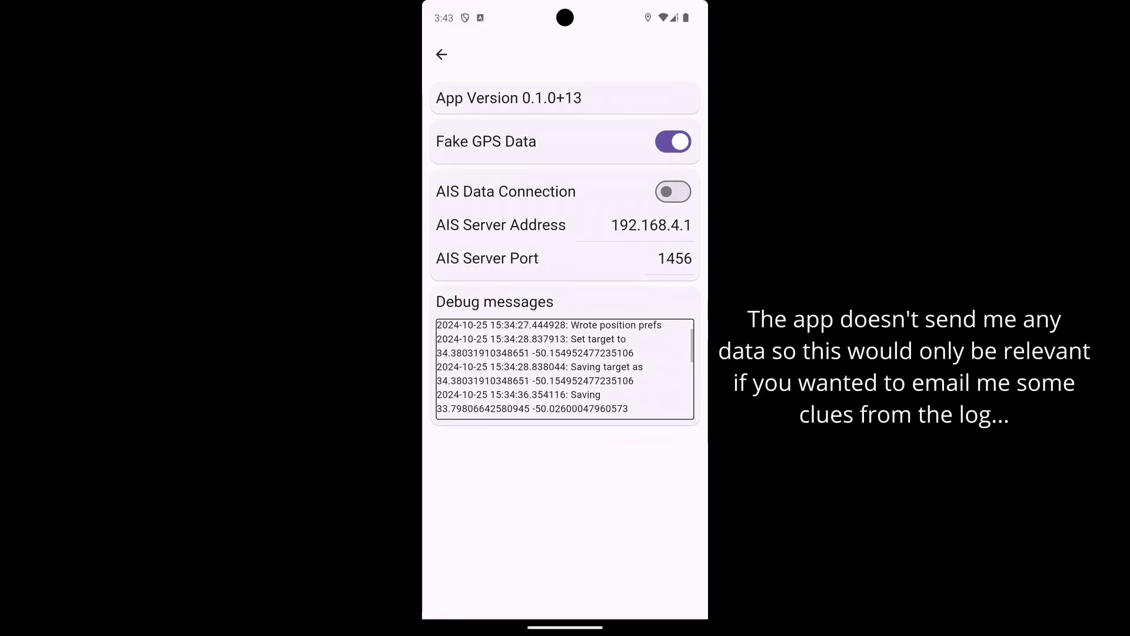
scroll(566, 370, down, 5)
scroll(565, 369, down, 10)
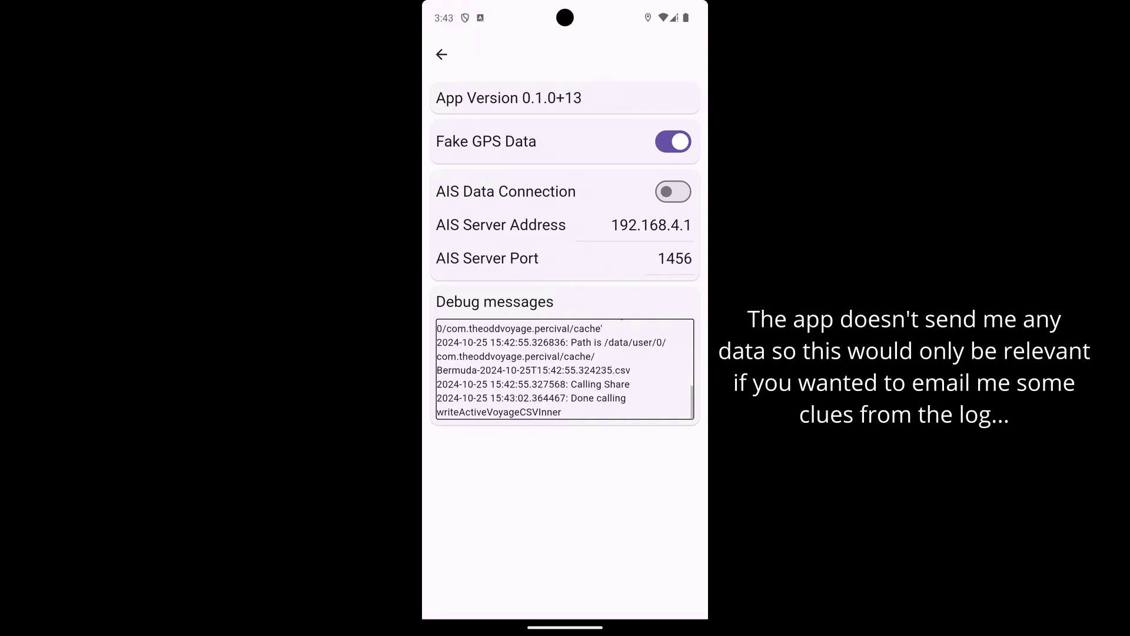
click(441, 54)
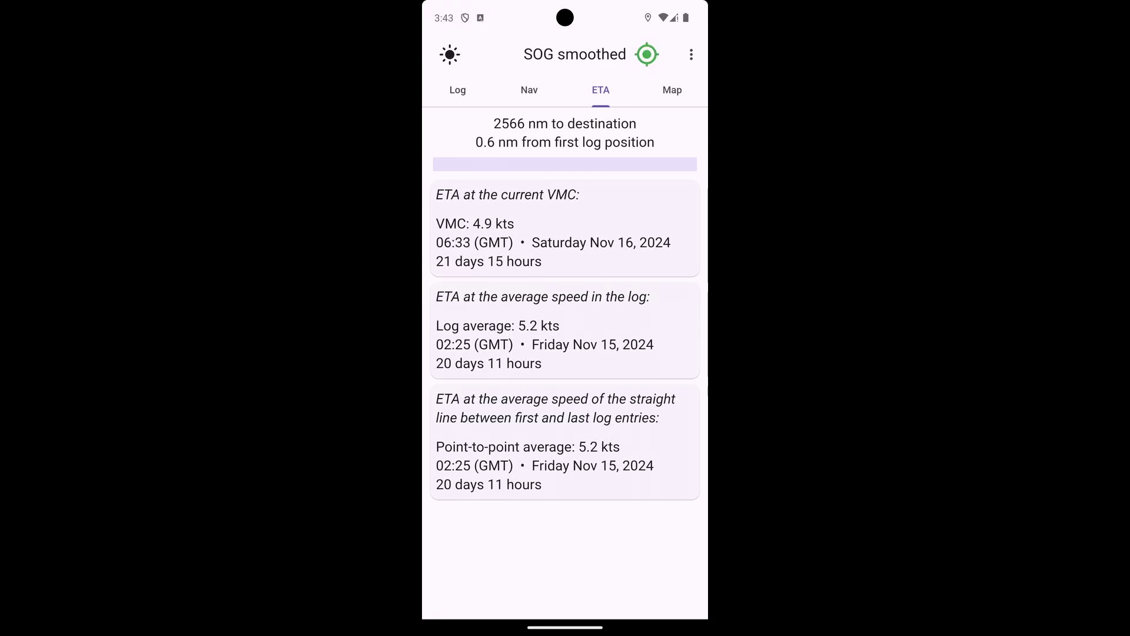
Switch GPS off on the Nav tab, leaving speed, VMC, course and bearing blank
click(529, 89)
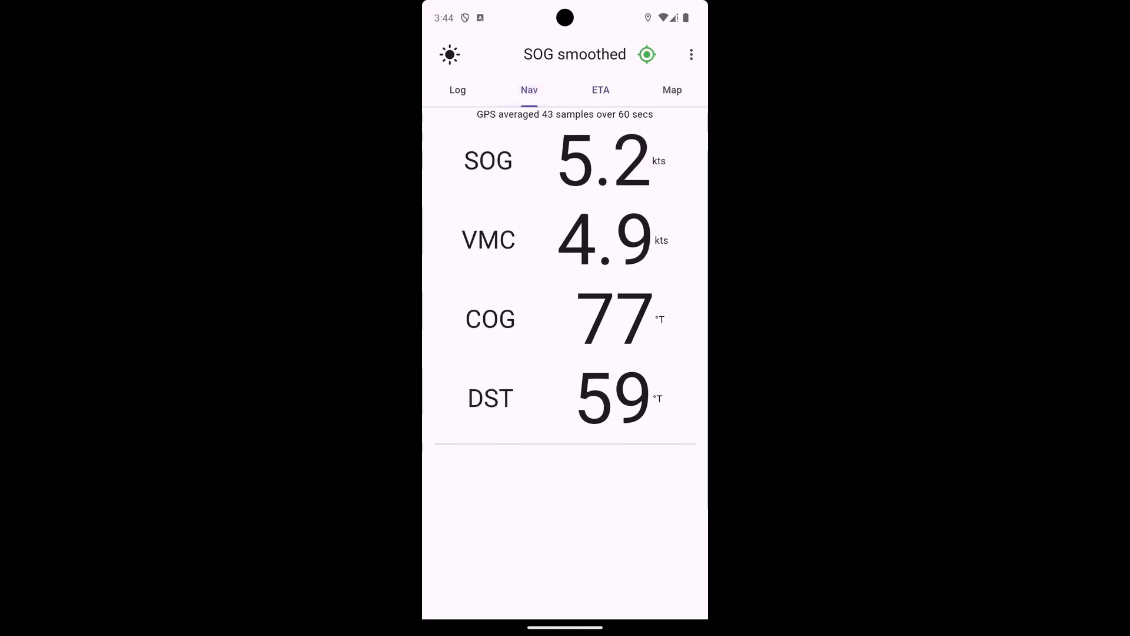
click(647, 54)
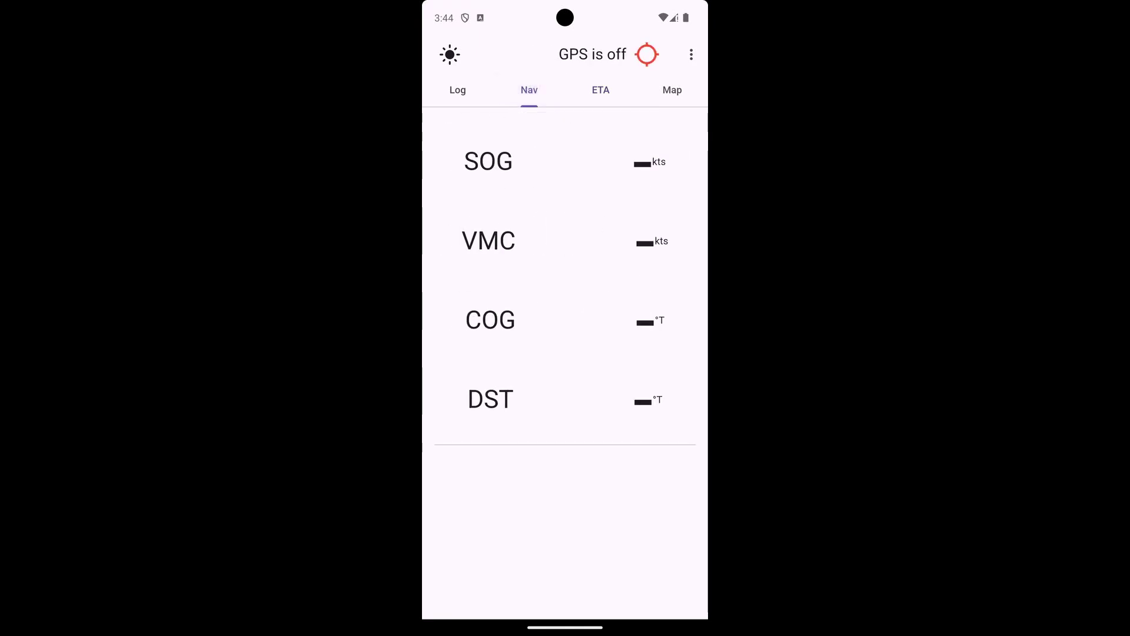